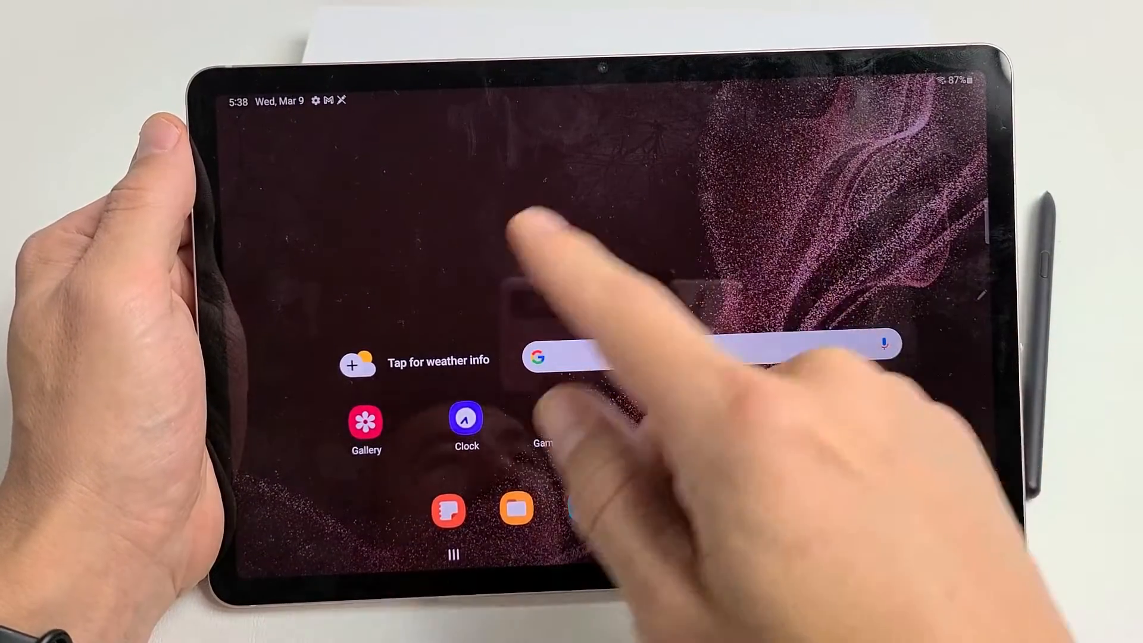
- Go from the app list into Settings, About tablet, and its Reset link
{"action": "left_click_drag", "start_coordinate": [643, 464], "coordinate": [643, 269]}
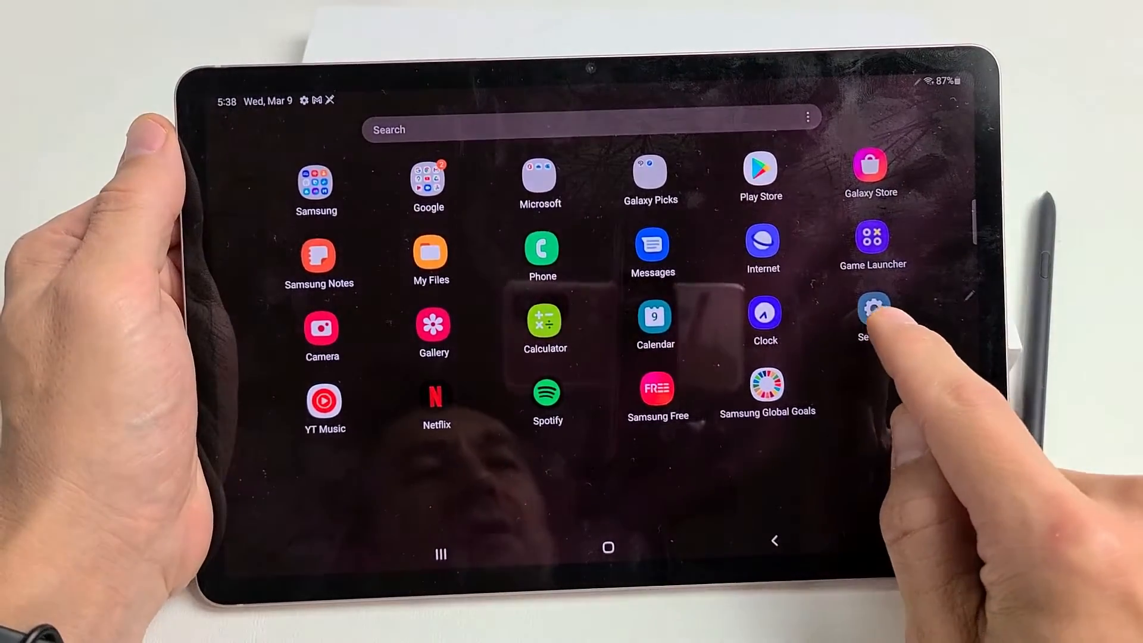
{"action": "left_click", "coordinate": [887, 311]}
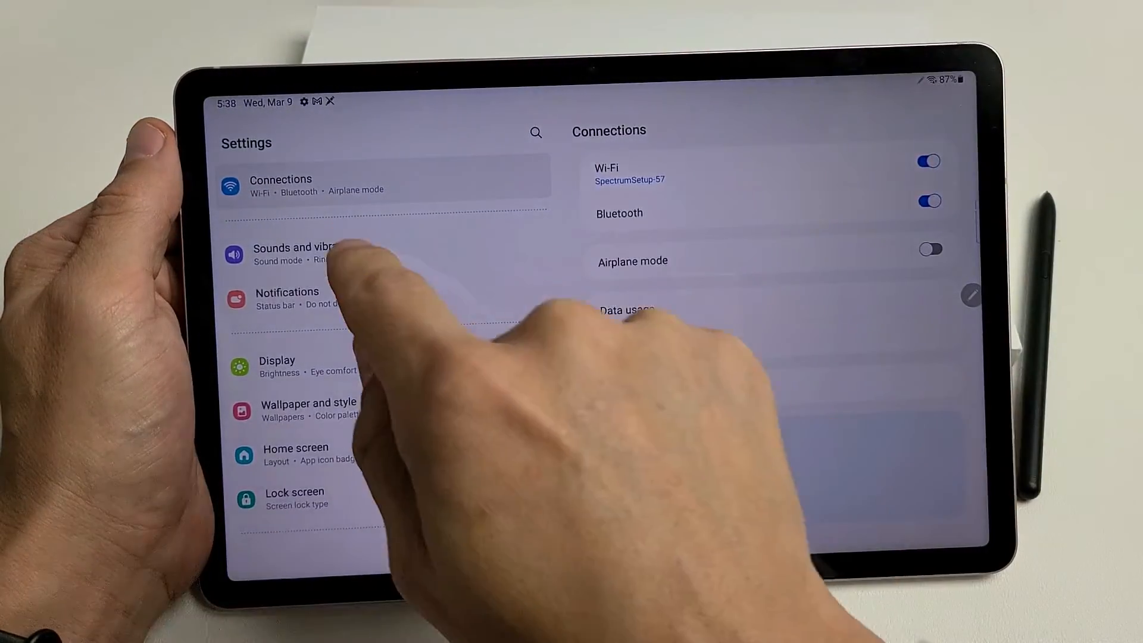
{"action": "left_click_drag", "start_coordinate": [339, 259], "coordinate": [339, 465]}
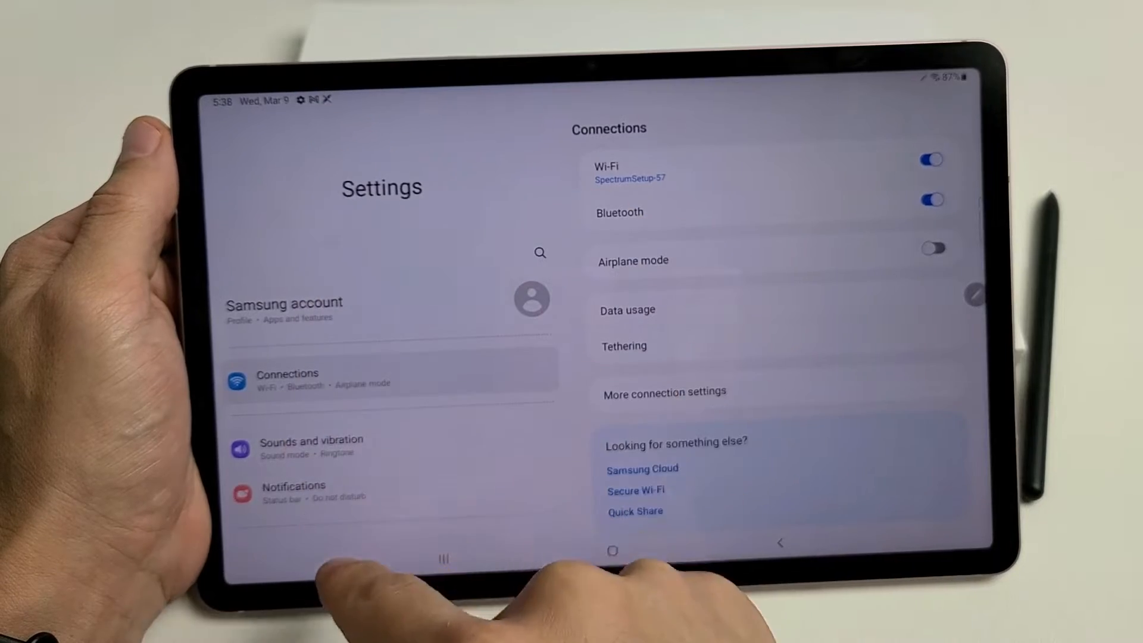
{"action": "left_click_drag", "start_coordinate": [375, 500], "coordinate": [403, 179]}
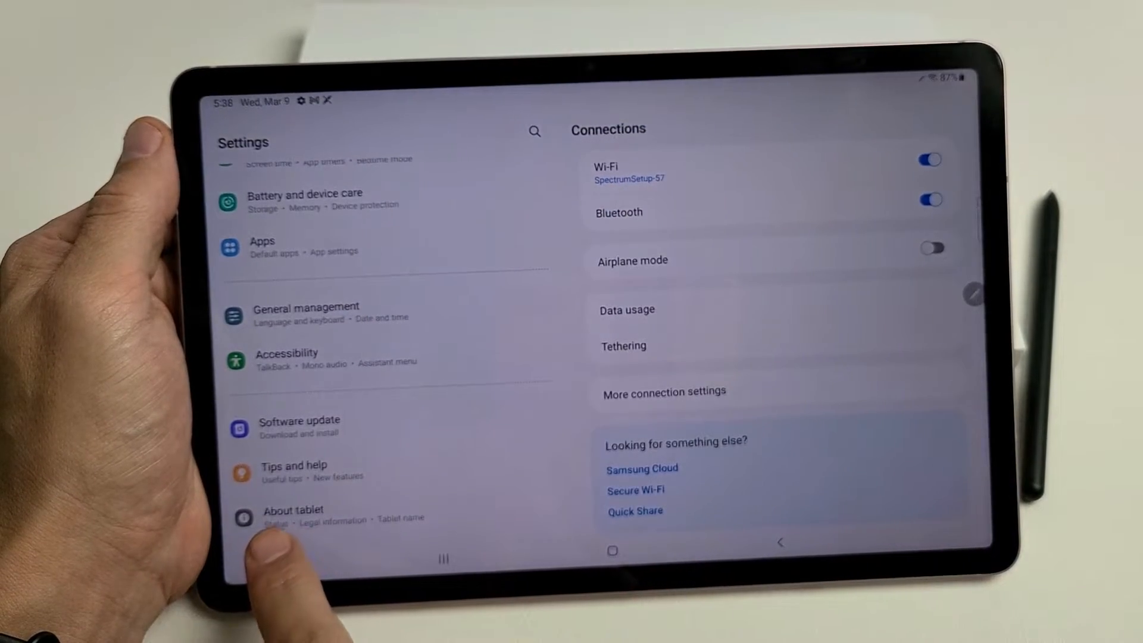
{"action": "left_click", "coordinate": [300, 517]}
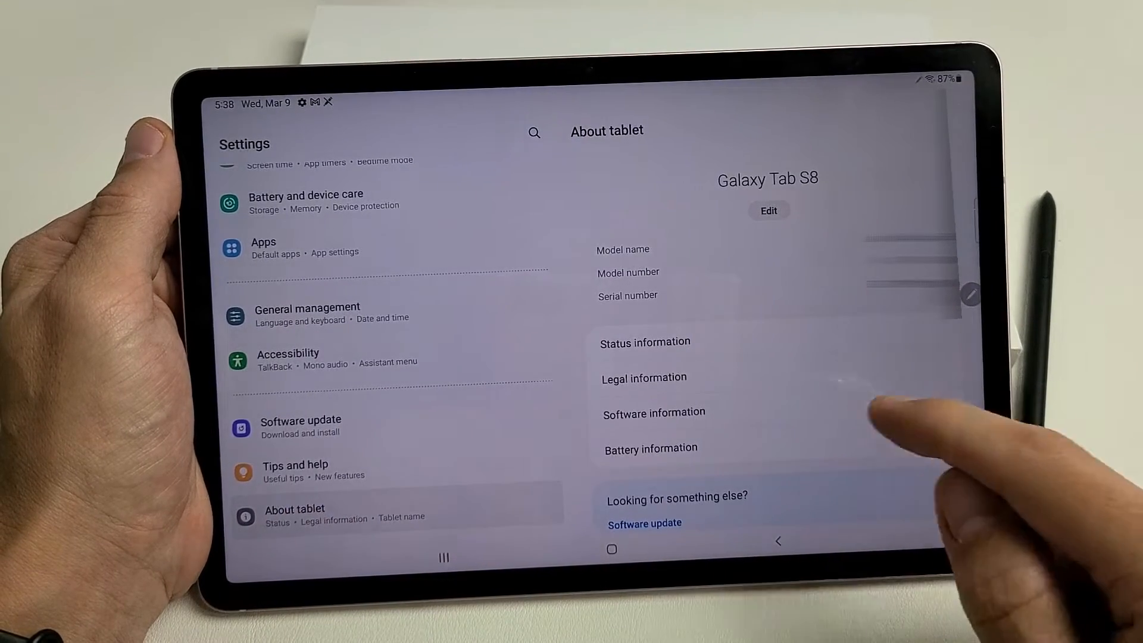
{"action": "left_click_drag", "start_coordinate": [848, 448], "coordinate": [848, 357]}
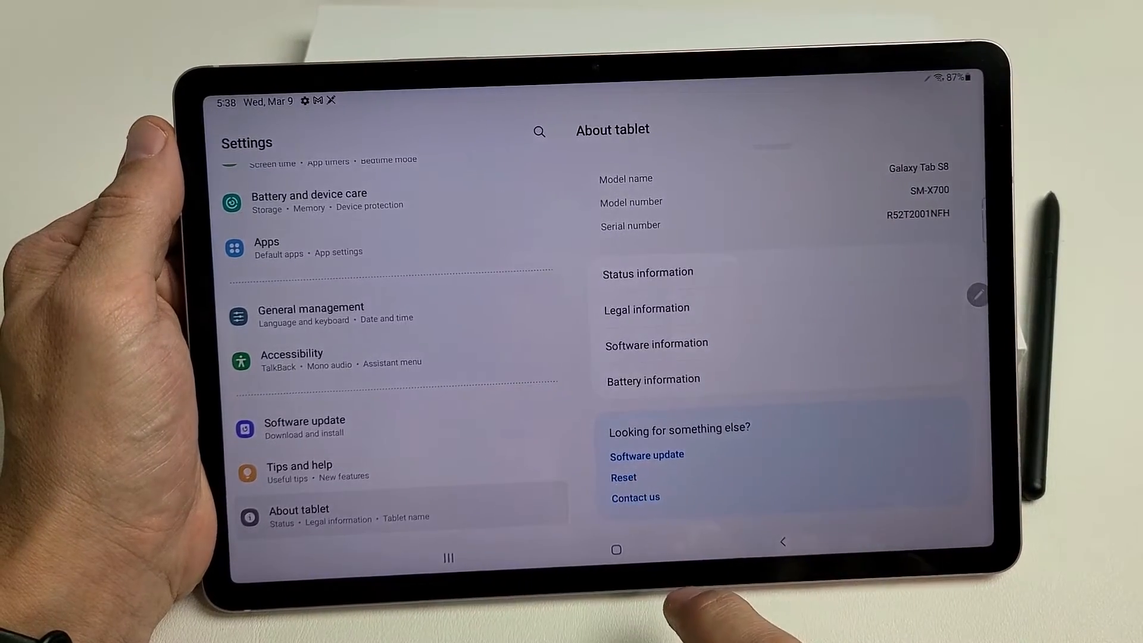
{"action": "left_click", "coordinate": [635, 482]}
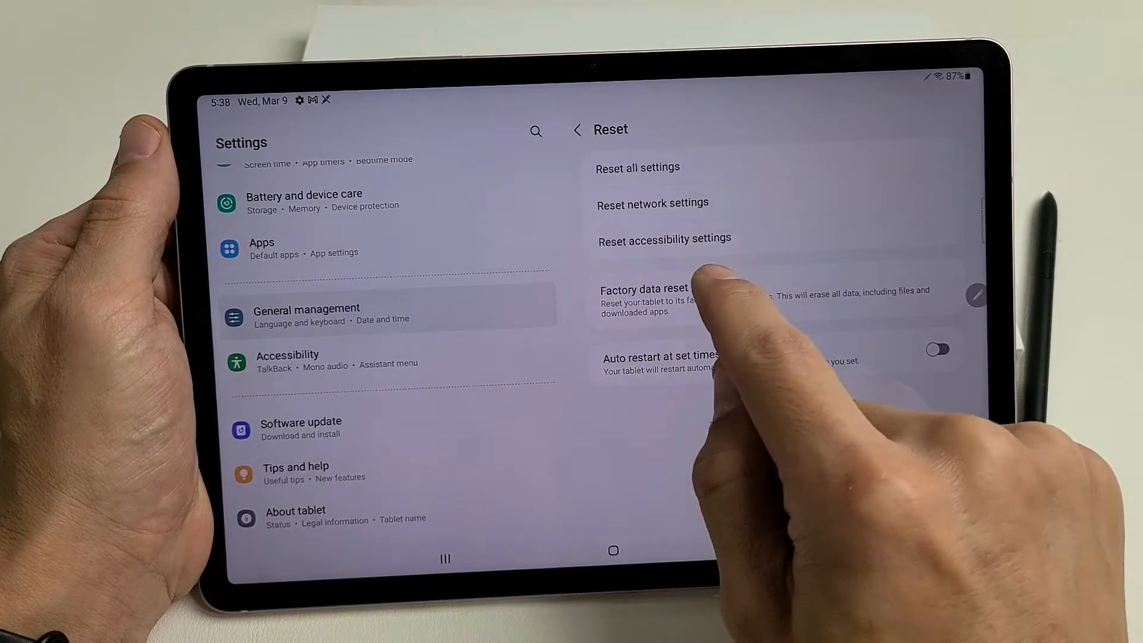
- Review the Factory data reset page's list of data, the signed-in Google account and apps to erase
{"action": "left_click", "coordinate": [645, 295]}
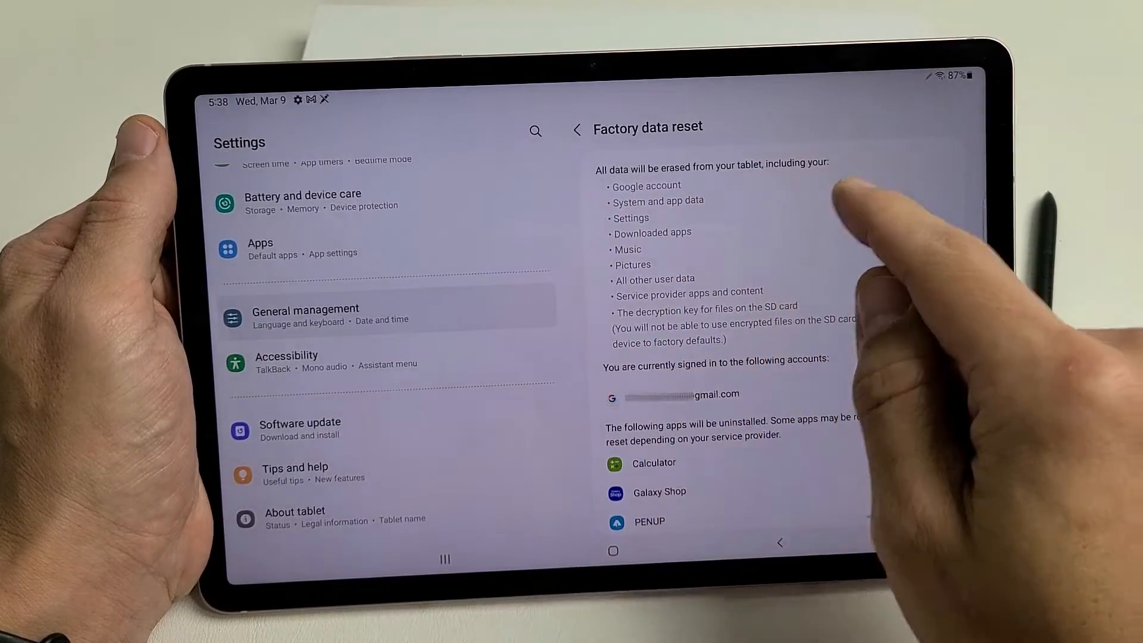
{"action": "scroll", "coordinate": [742, 268], "scroll_direction": "down", "scroll_amount": 1}
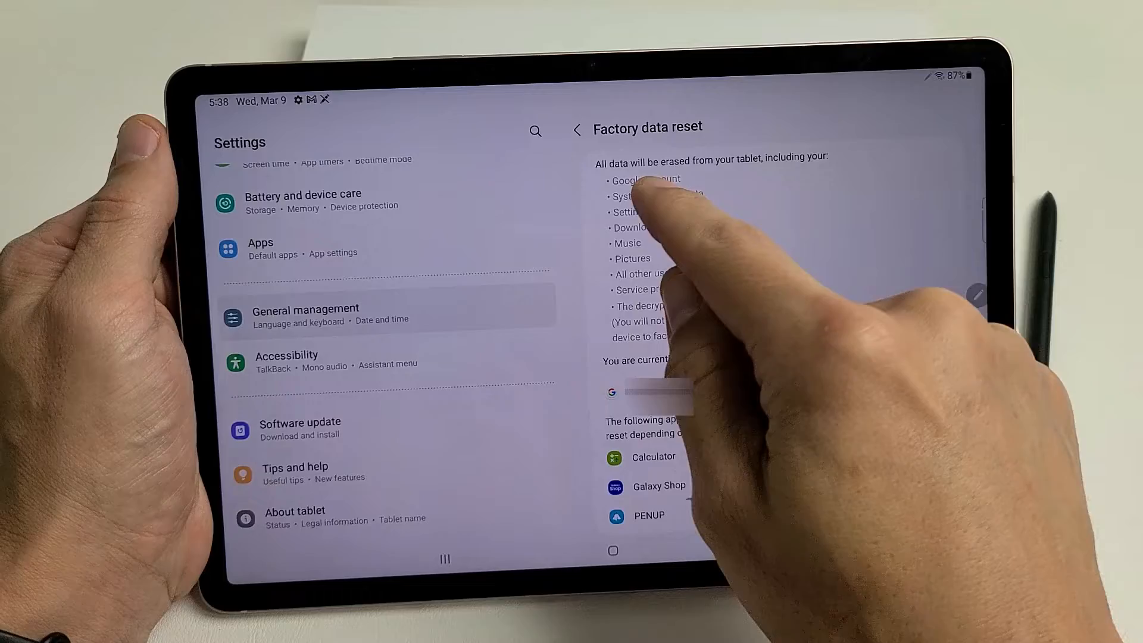
{"action": "scroll", "coordinate": [750, 286], "scroll_direction": "down", "scroll_amount": 1}
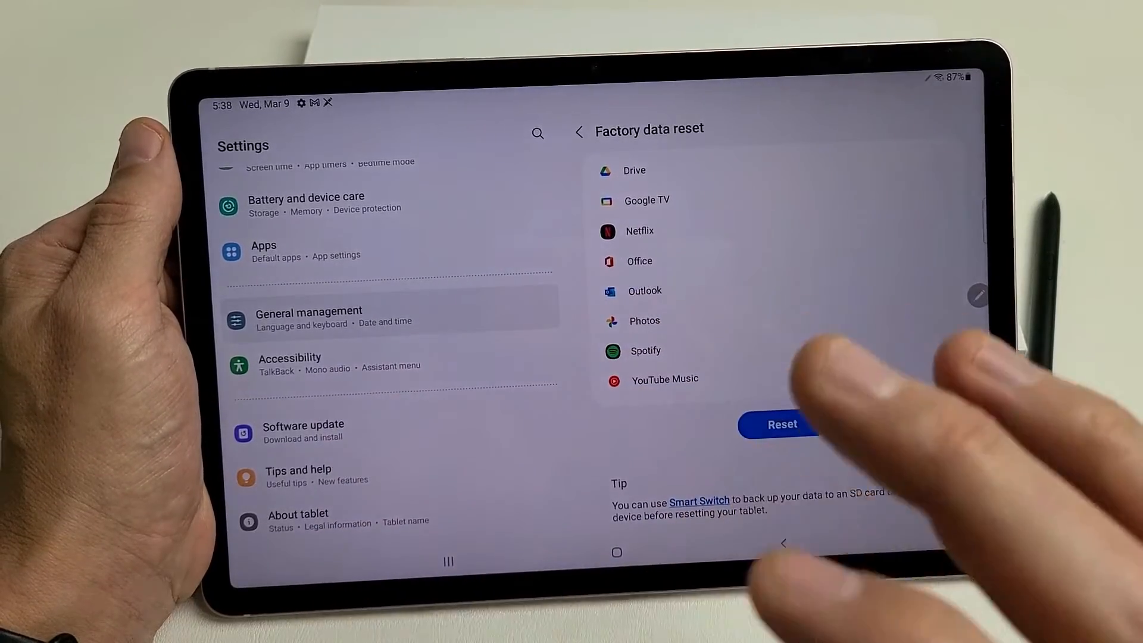
{"action": "left_click_drag", "start_coordinate": [733, 294], "coordinate": [720, 447]}
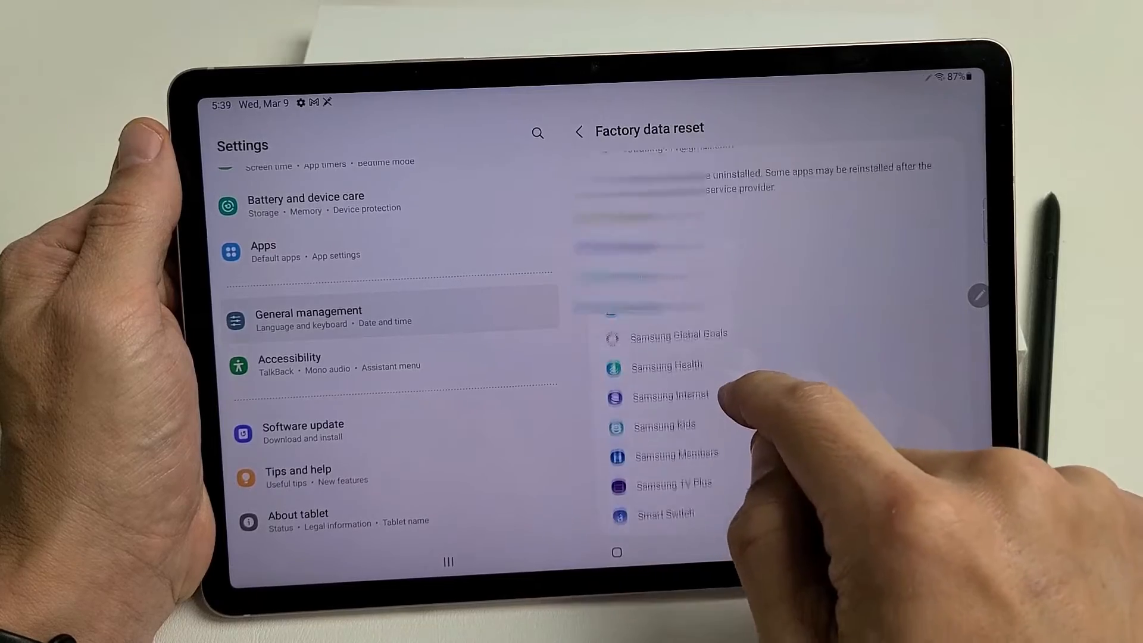
{"action": "left_click_drag", "start_coordinate": [734, 295], "coordinate": [742, 429]}
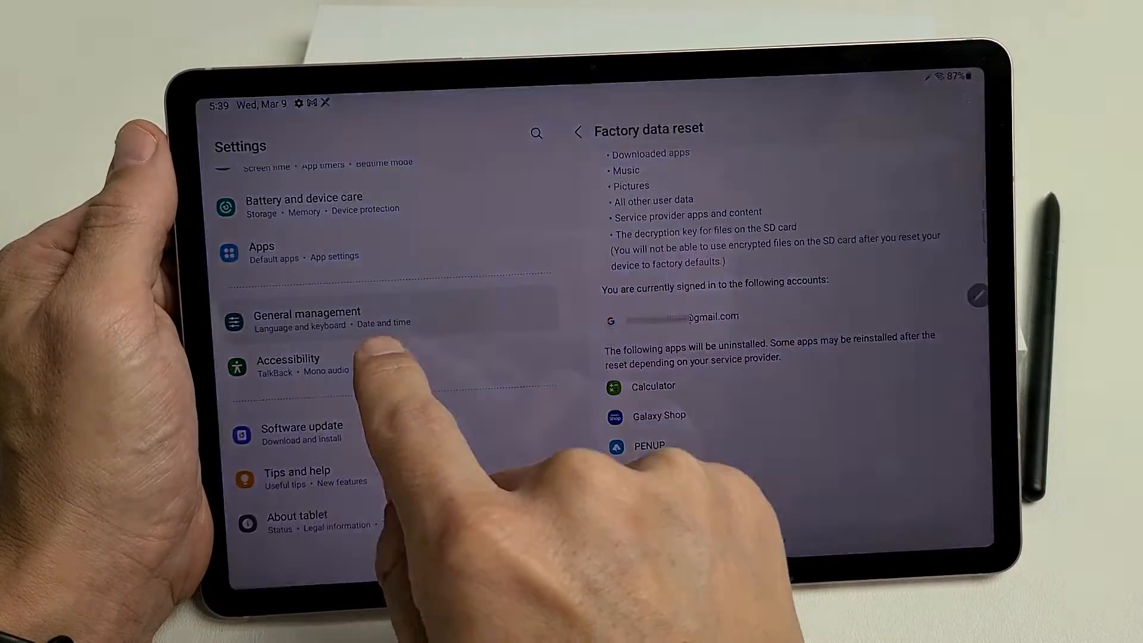
{"action": "scroll", "coordinate": [384, 376], "scroll_direction": "up", "scroll_amount": 5}
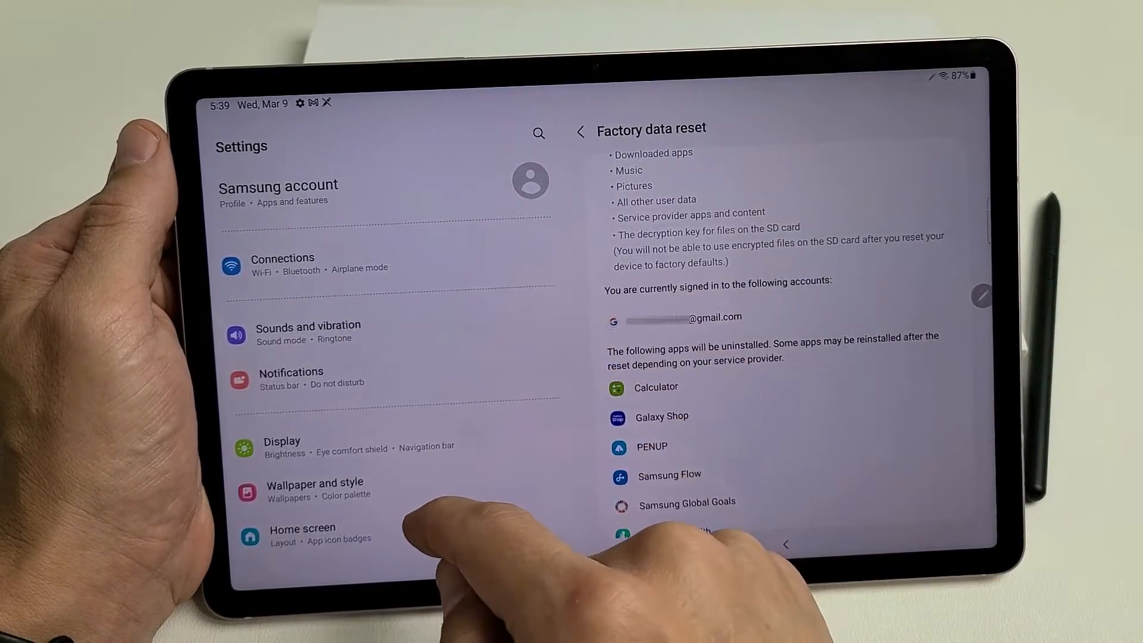
{"action": "scroll", "coordinate": [447, 402], "scroll_direction": "down", "scroll_amount": 5}
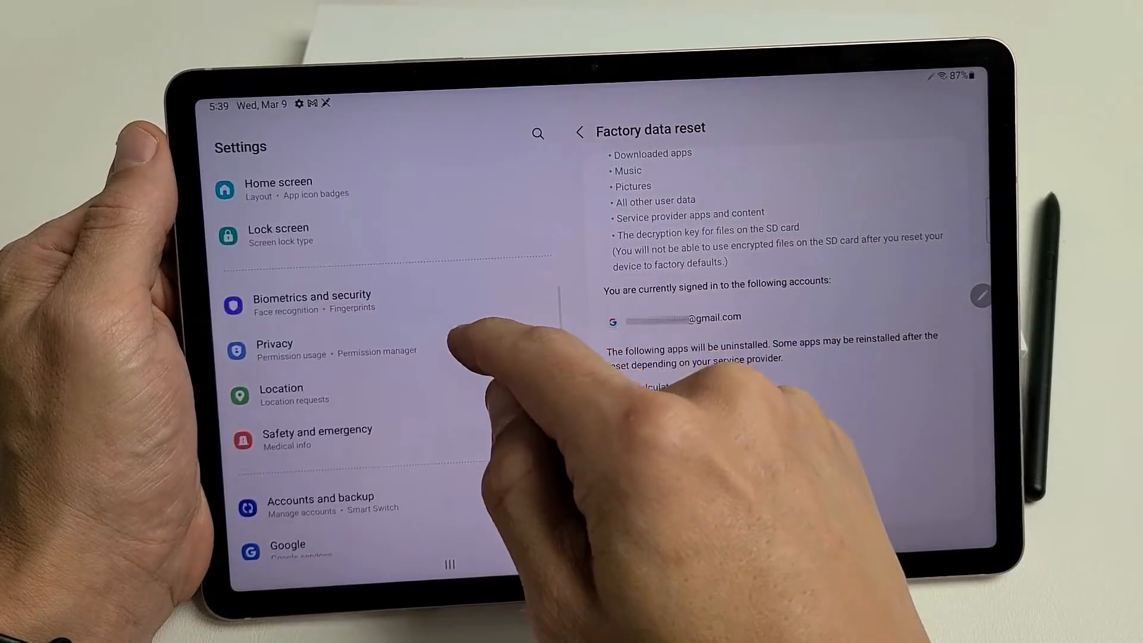
{"action": "scroll", "coordinate": [447, 375], "scroll_direction": "down", "scroll_amount": 5}
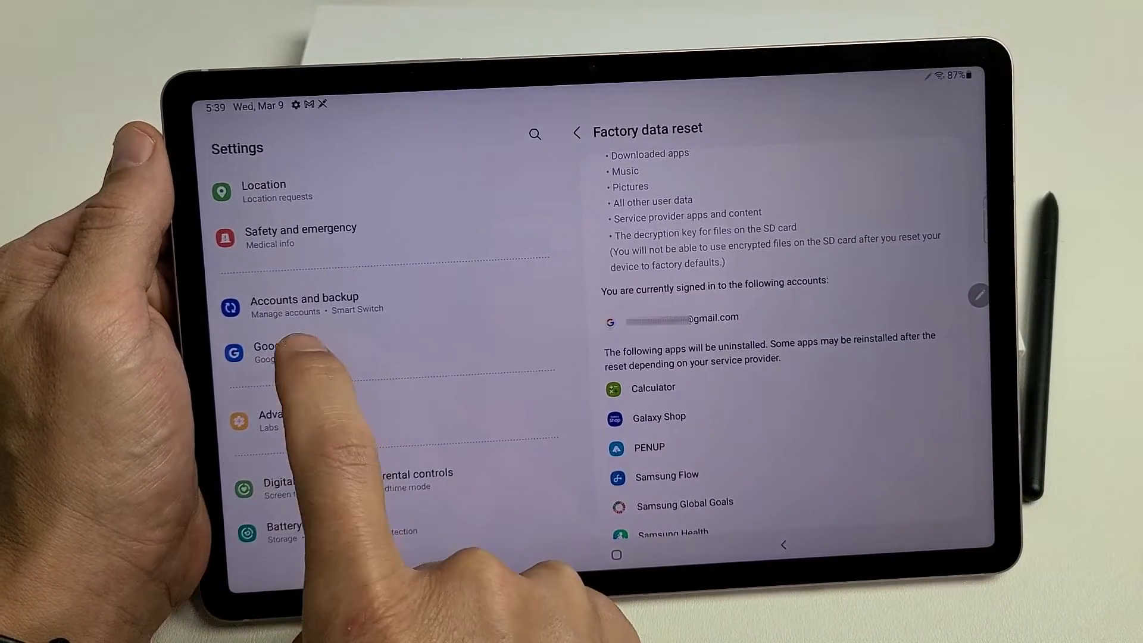
- Show the Google settings page for the signed-in account
{"action": "left_click", "coordinate": [271, 351]}
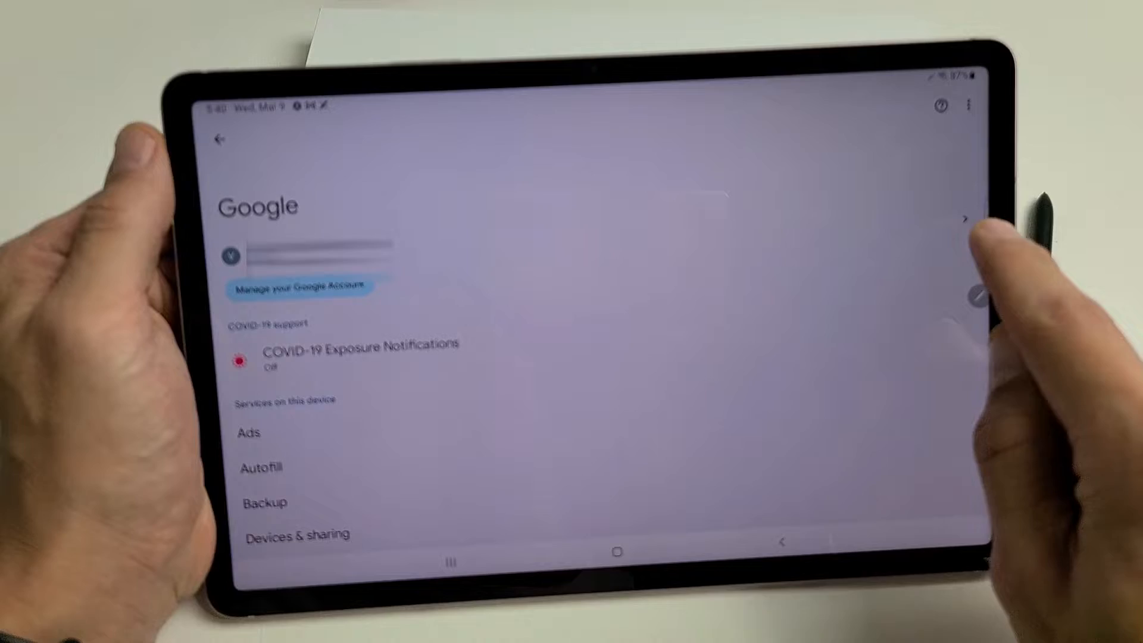
- Remove the Google account via Manage accounts on this device, accepting that device protection stops
{"action": "left_click", "coordinate": [963, 223]}
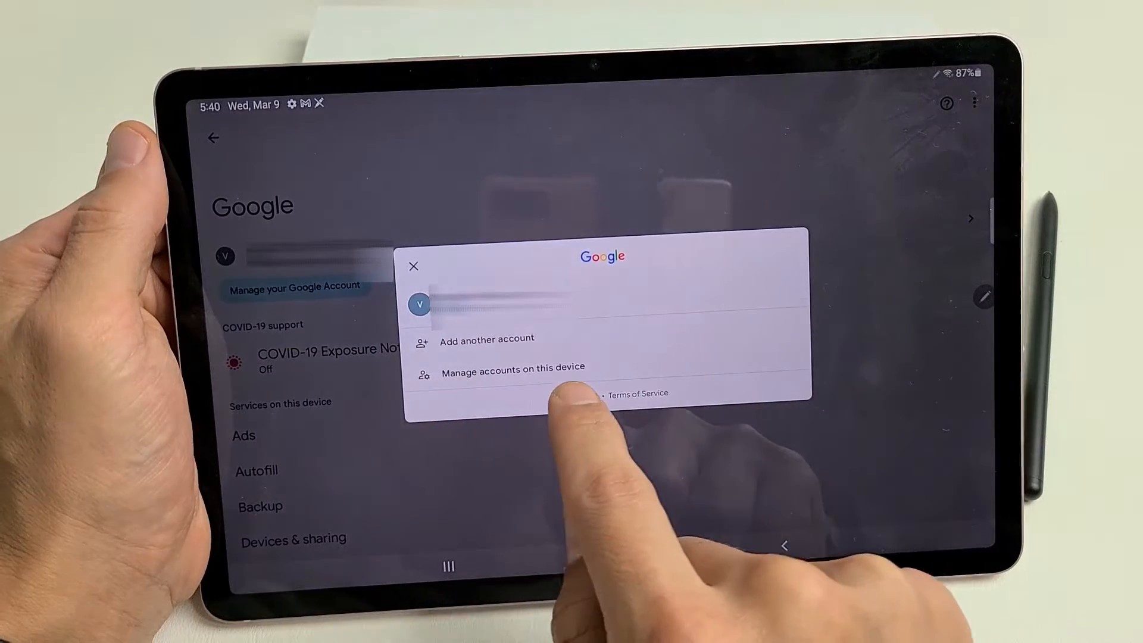
{"action": "left_click", "coordinate": [514, 368]}
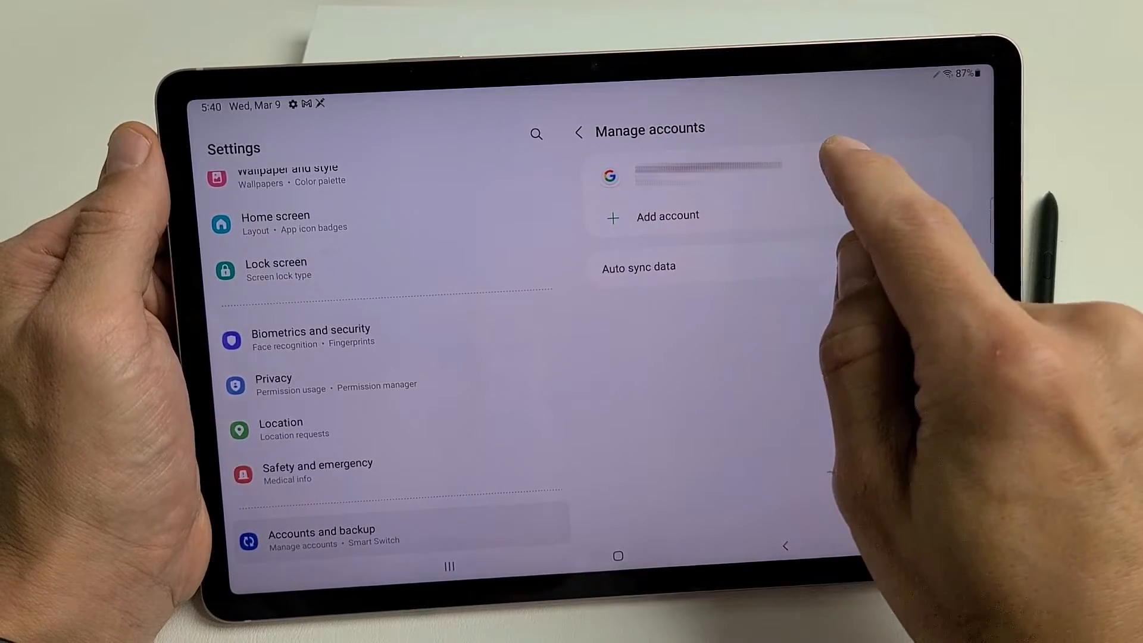
{"action": "left_click", "coordinate": [808, 175]}
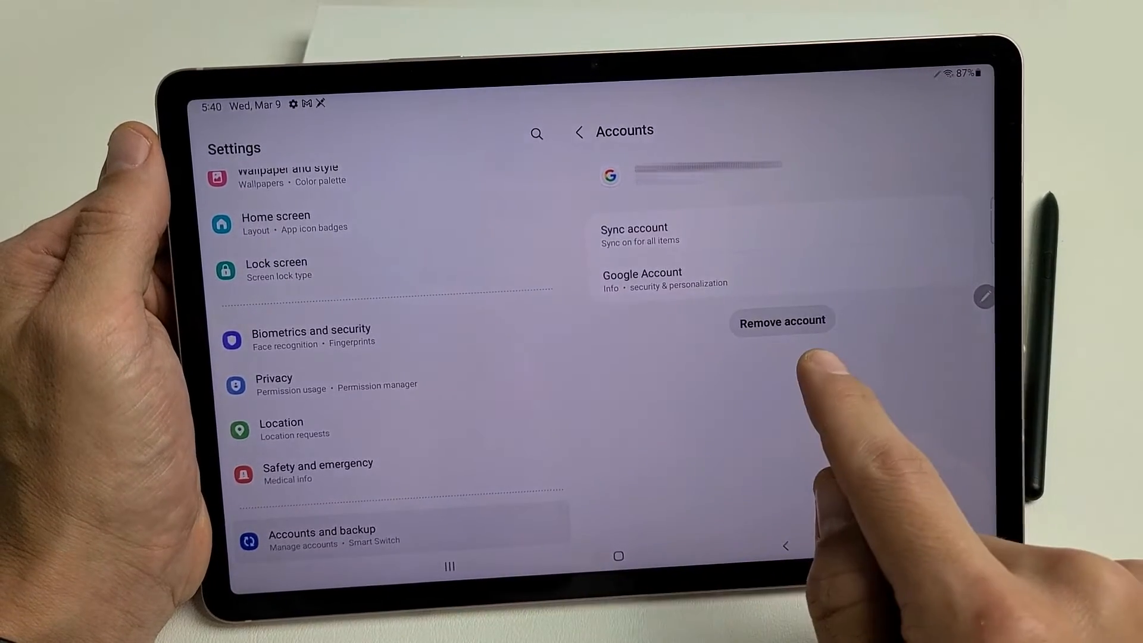
{"action": "left_click", "coordinate": [781, 322]}
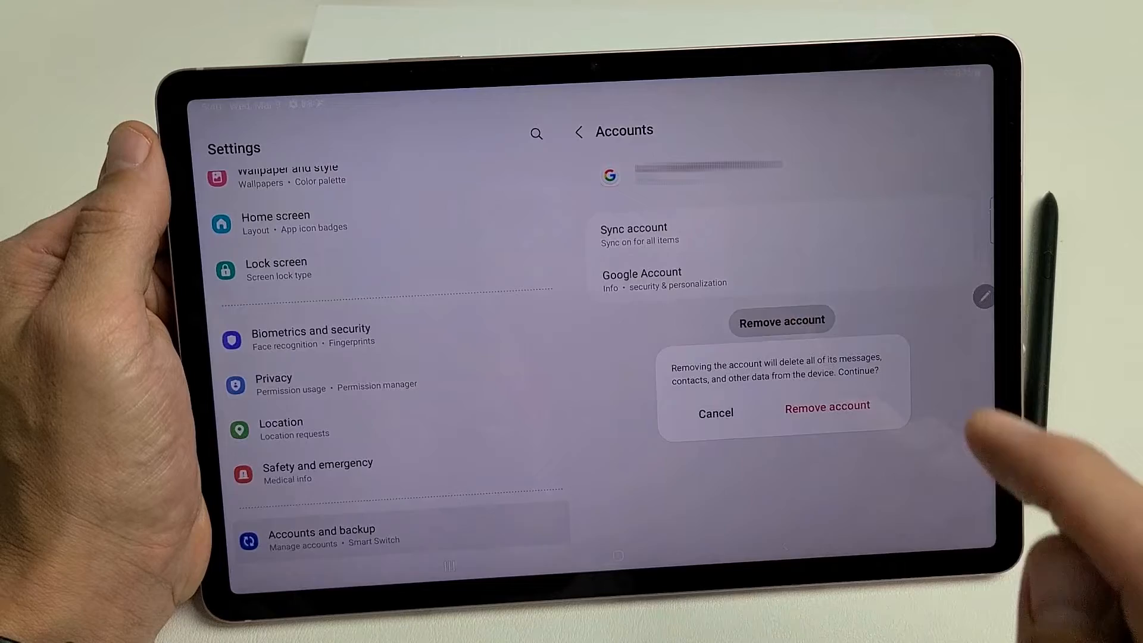
{"action": "left_click", "coordinate": [829, 409]}
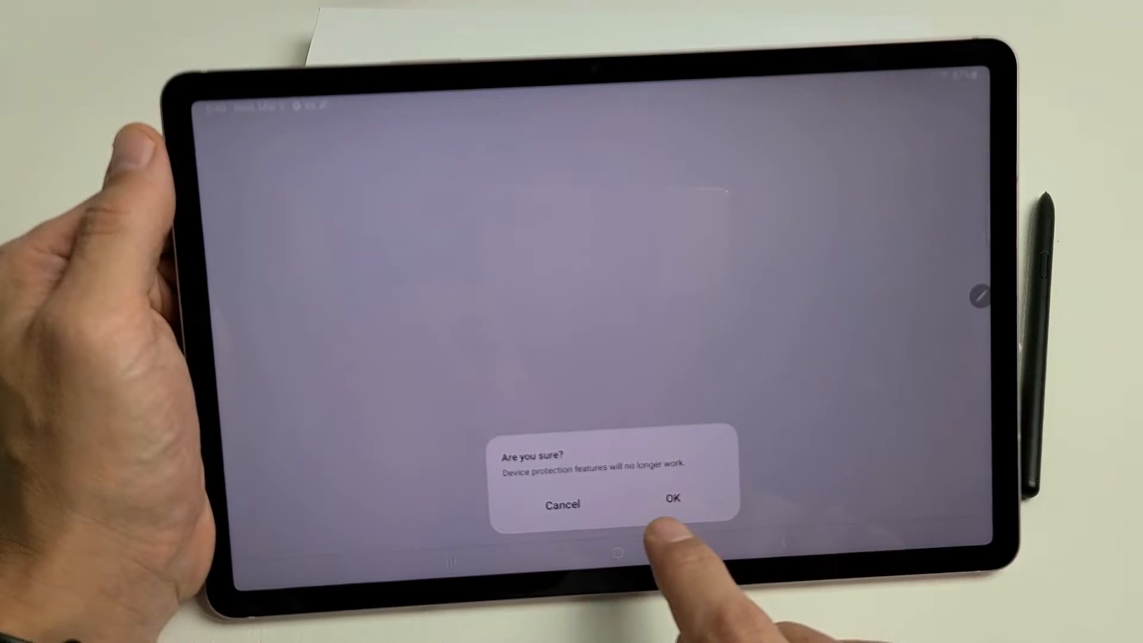
{"action": "left_click", "coordinate": [683, 504]}
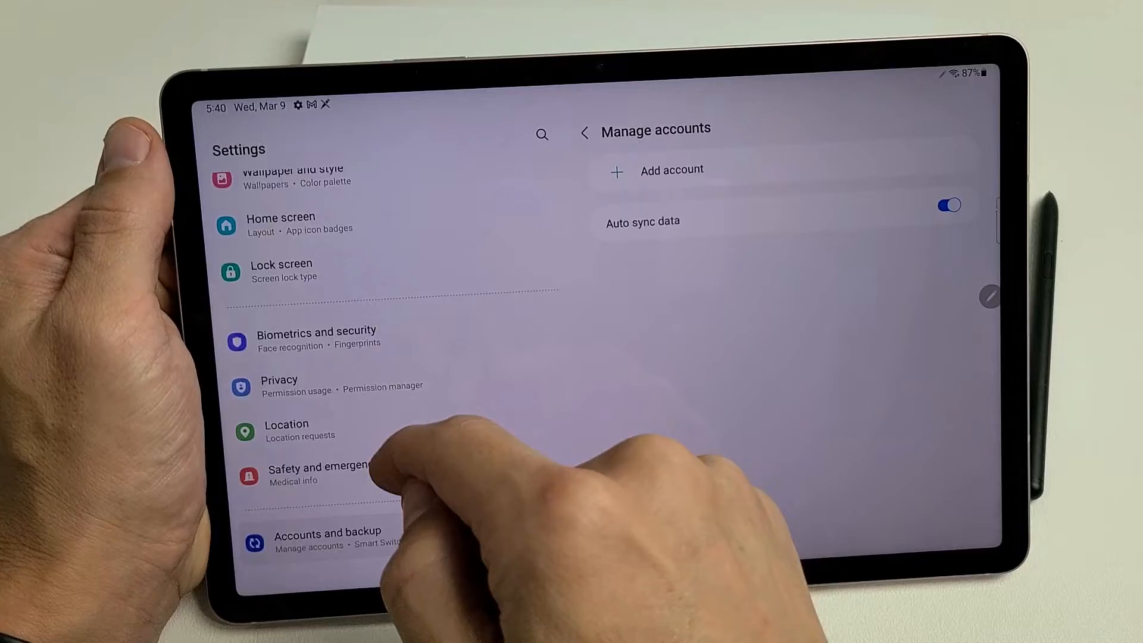
{"action": "scroll", "coordinate": [402, 429], "scroll_direction": "down", "scroll_amount": 5}
{"action": "scroll", "coordinate": [402, 402], "scroll_direction": "down", "scroll_amount": 5}
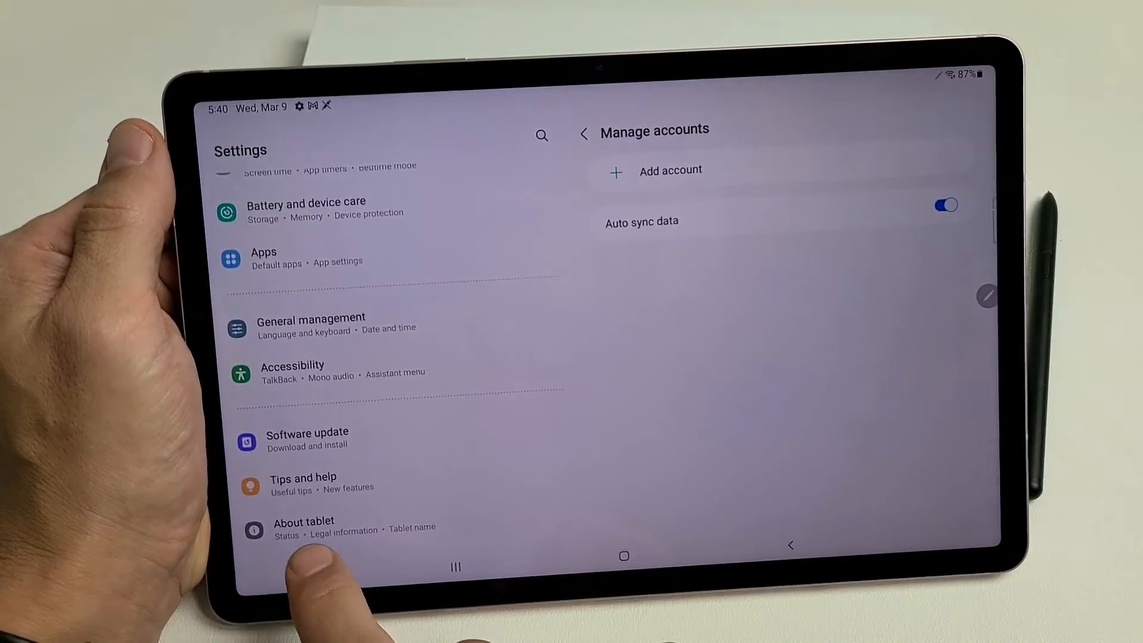
- Return through About tablet to the Factory data reset details, now listing no account
{"action": "left_click", "coordinate": [303, 527]}
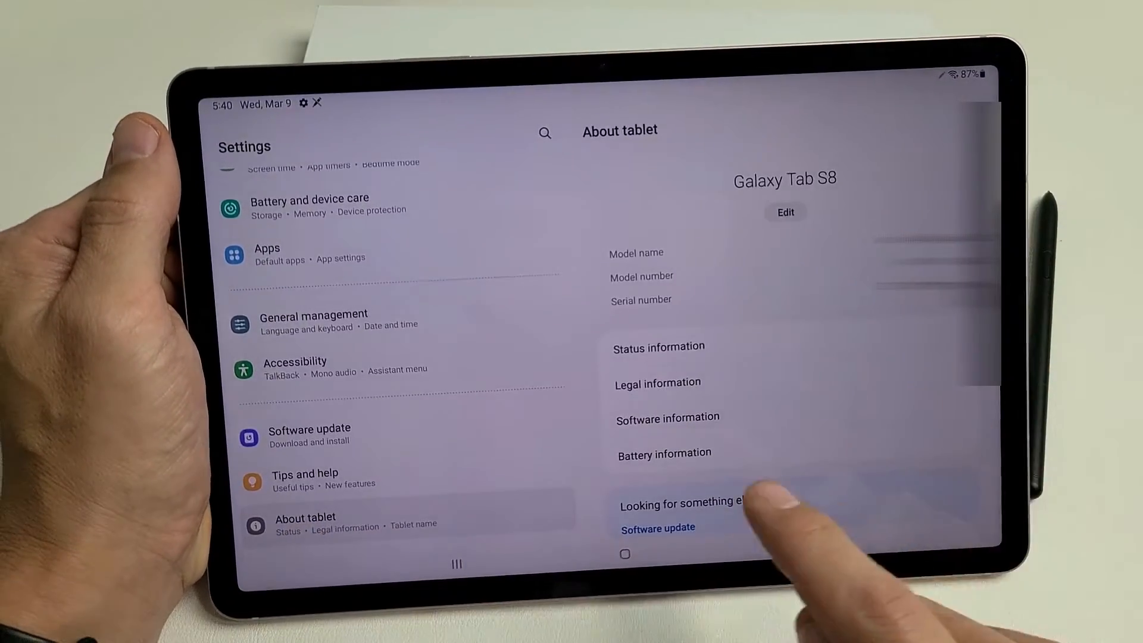
{"action": "scroll", "coordinate": [831, 447], "scroll_direction": "down", "scroll_amount": 2}
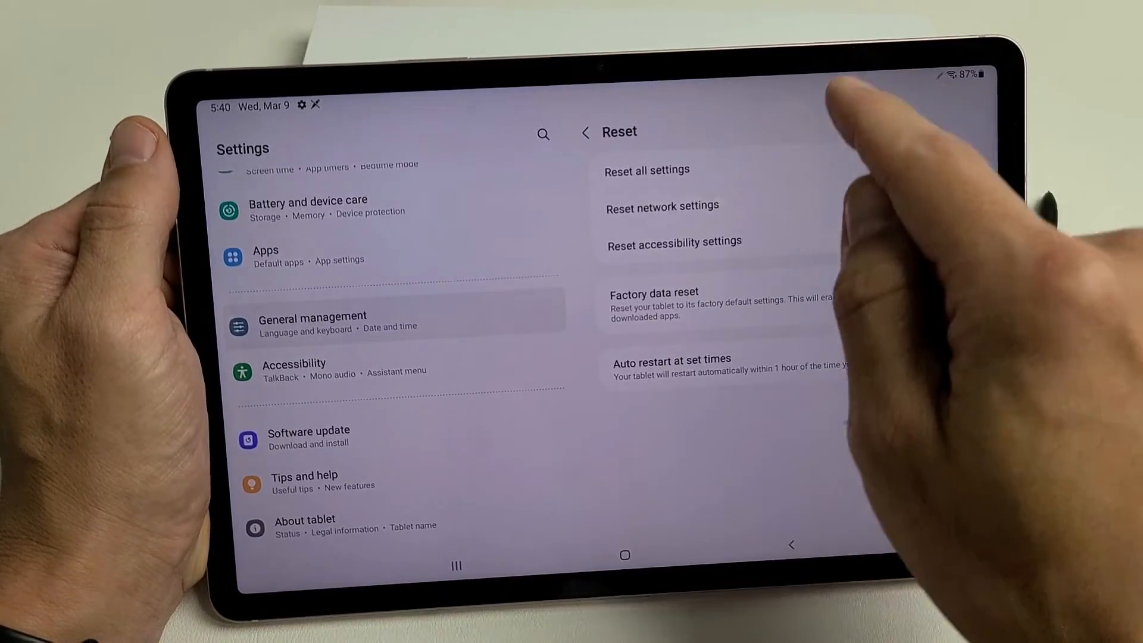
{"action": "left_click", "coordinate": [678, 295]}
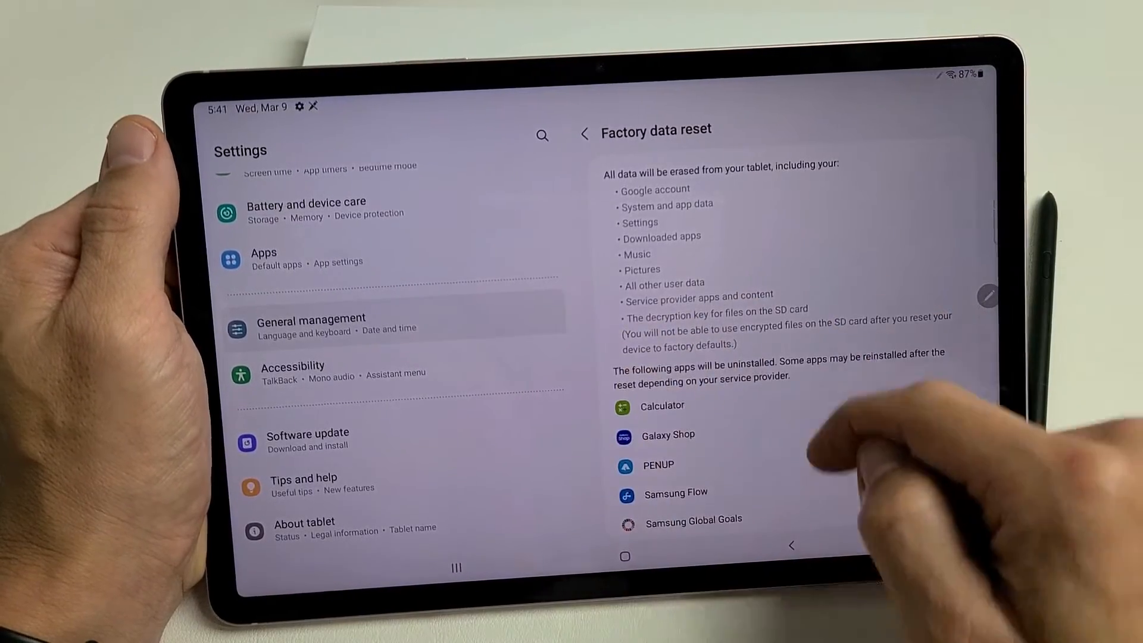
{"action": "scroll", "coordinate": [804, 402], "scroll_direction": "down", "scroll_amount": 10}
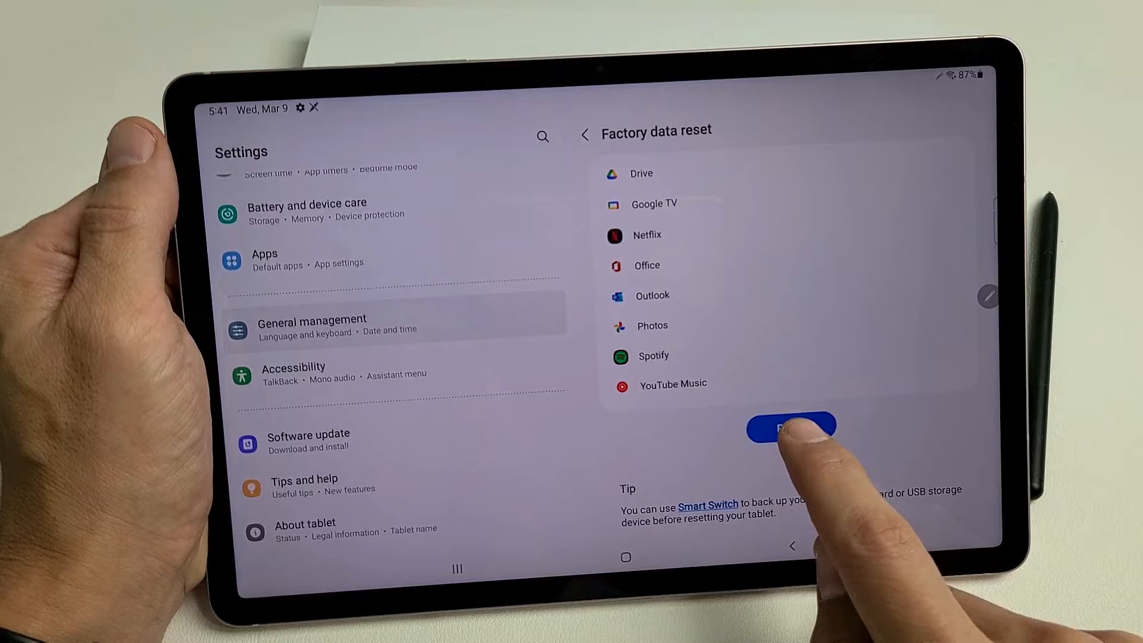
- Start the reset and confirm with the current PIN to reach the final erase warning
{"action": "left_click", "coordinate": [790, 430]}
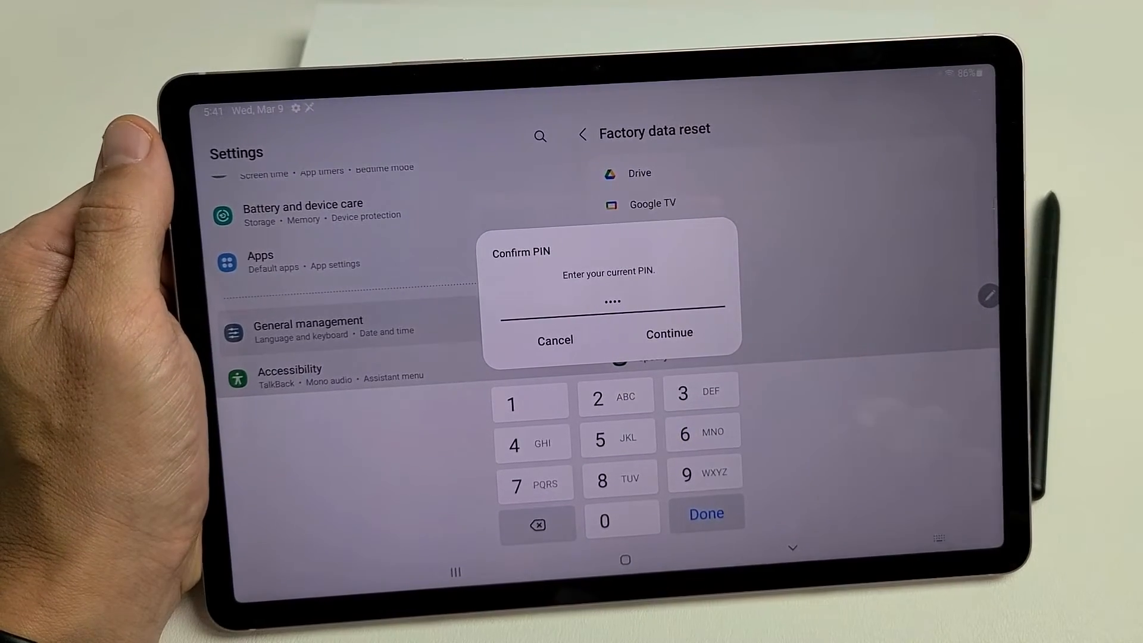
{"action": "left_click", "coordinate": [669, 332]}
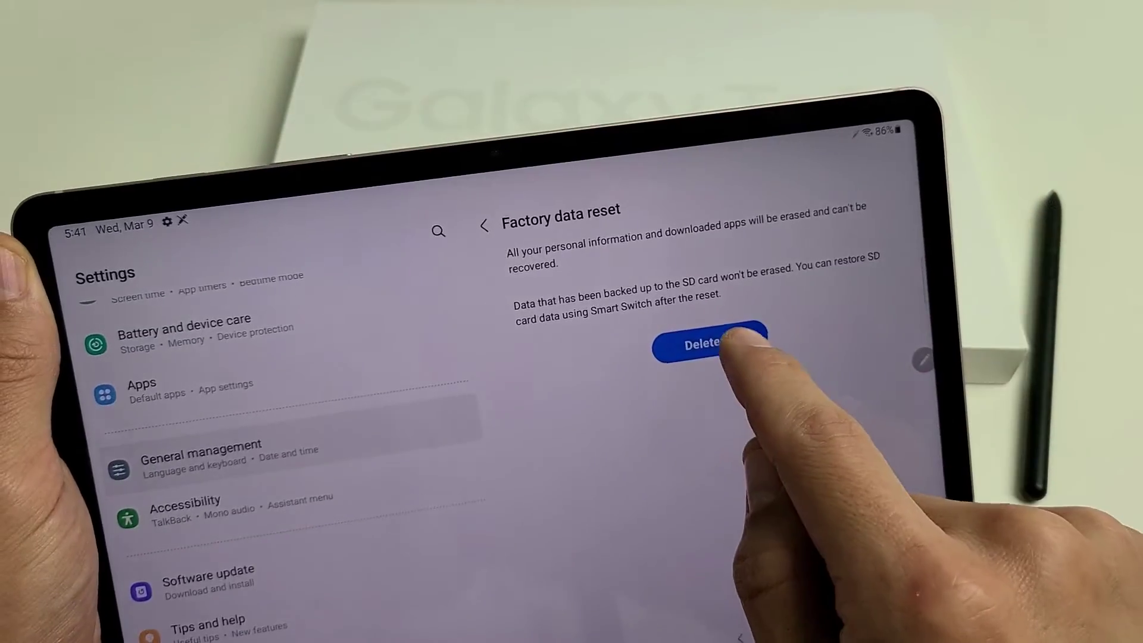
- Confirm Delete all so the tablet erases everything and shuts down for a clean setup
{"action": "left_click", "coordinate": [704, 333]}
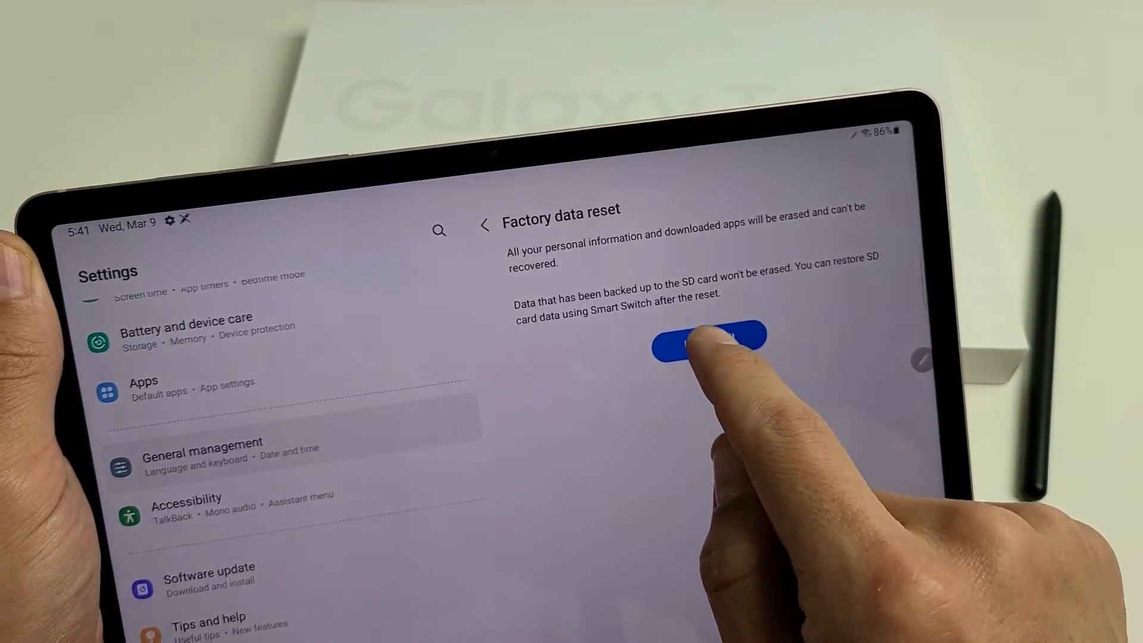